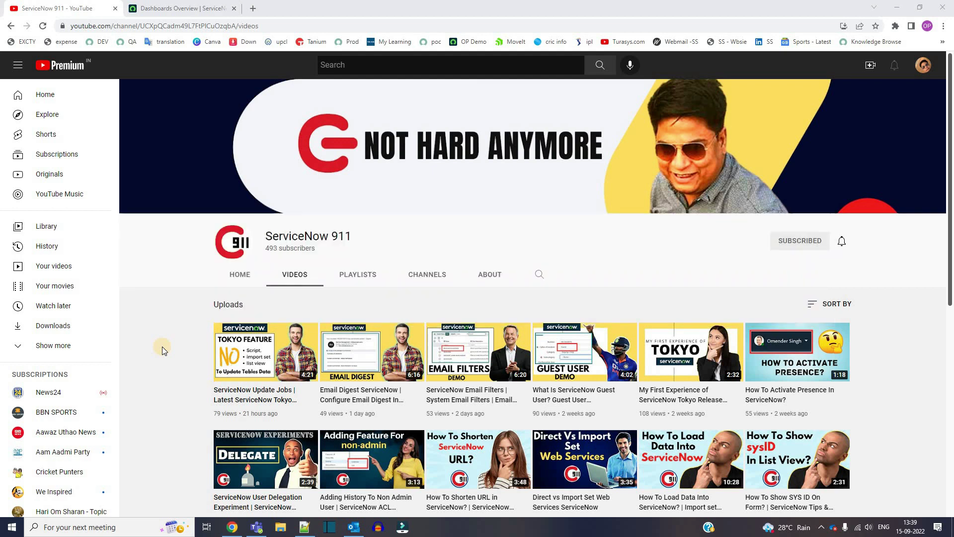
Open the Delete Jobs module by filtering the navigator for 'data management'.
left_click(160, 6)
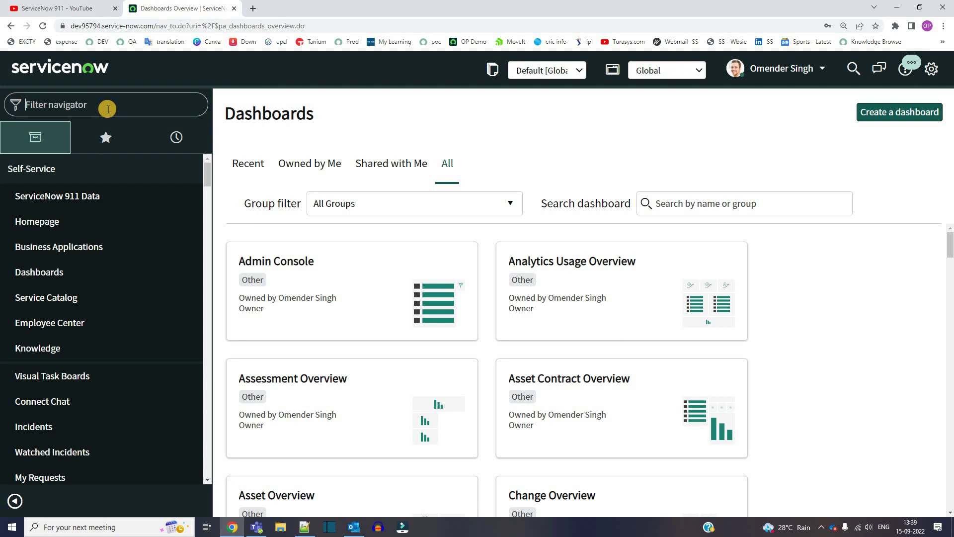
type("data management")
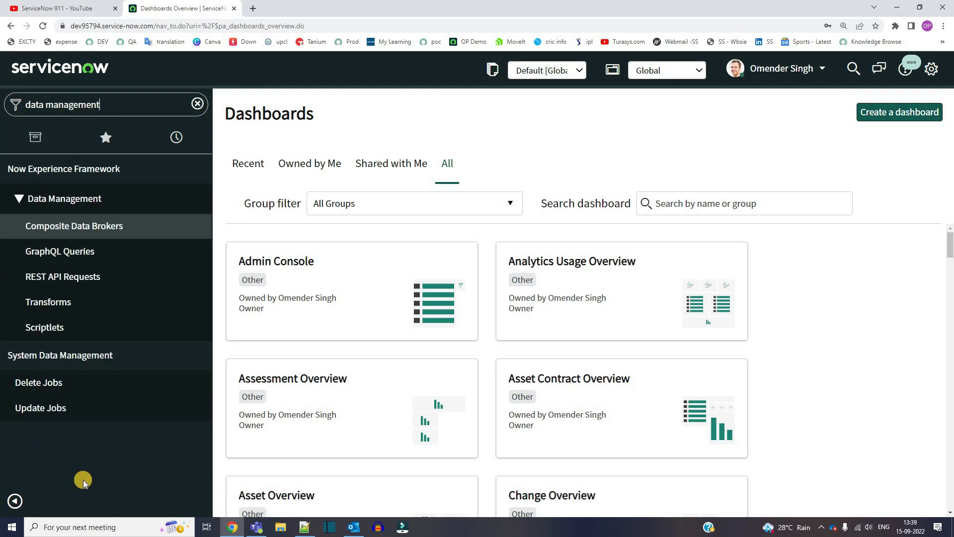
left_click(53, 389)
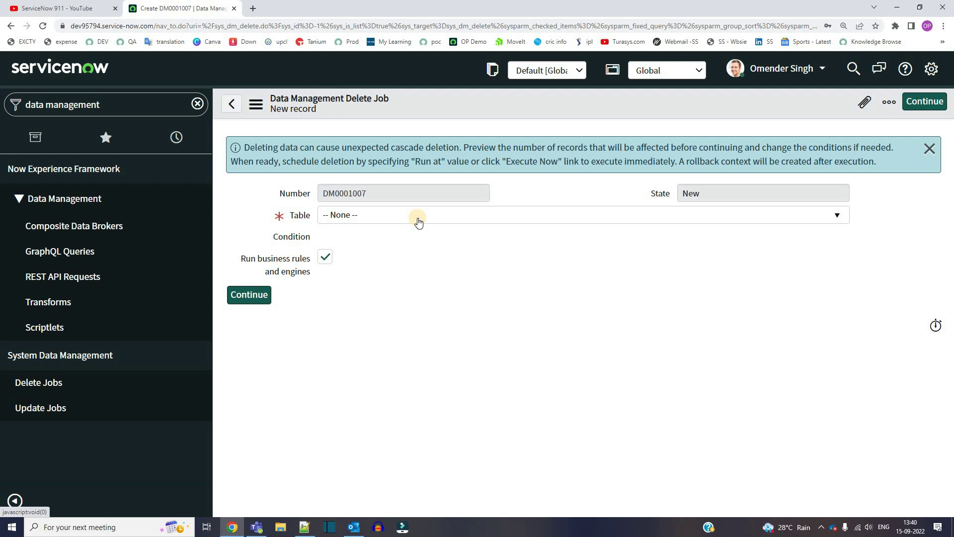
Set a new job's table to Incident with condition Category is Emergency, previewing six matches.
type("incident")
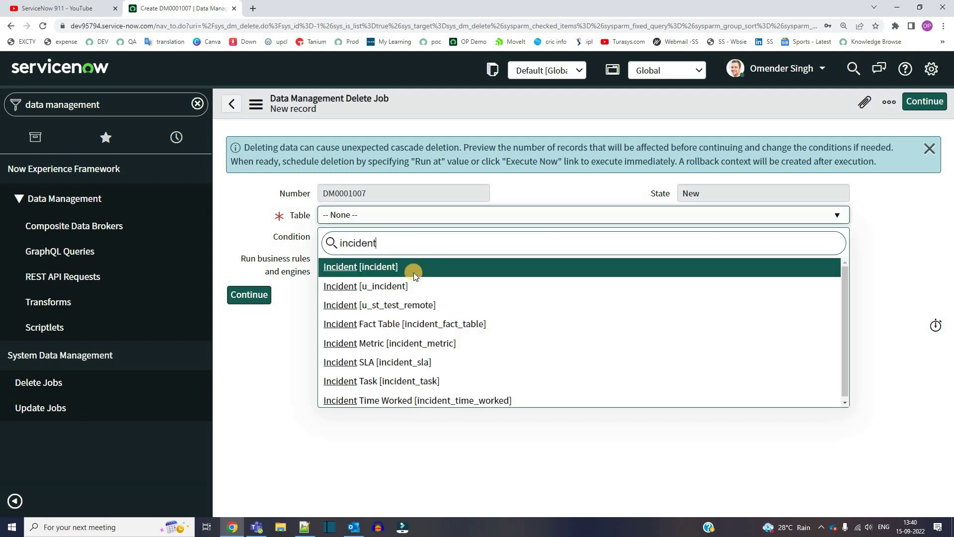
left_click(414, 272)
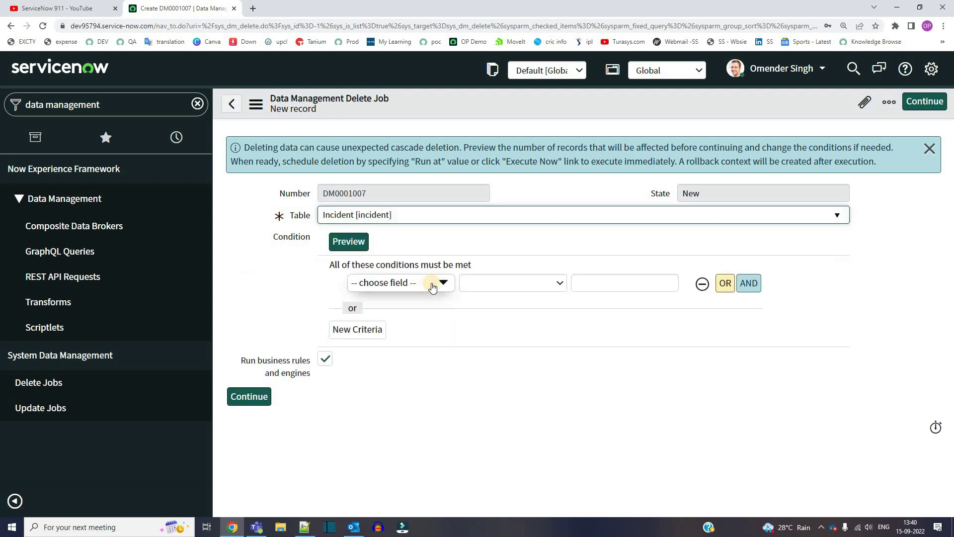
left_click(432, 287)
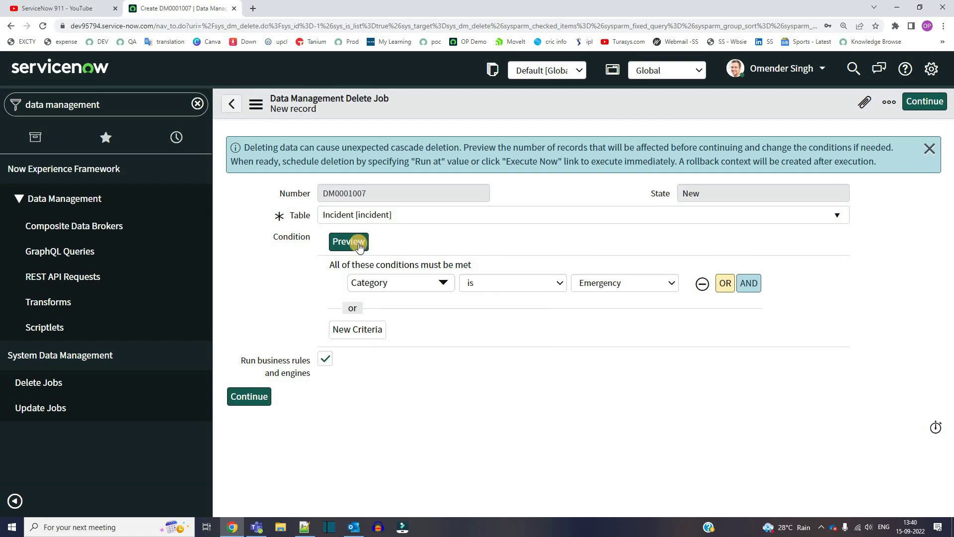
left_click(354, 247)
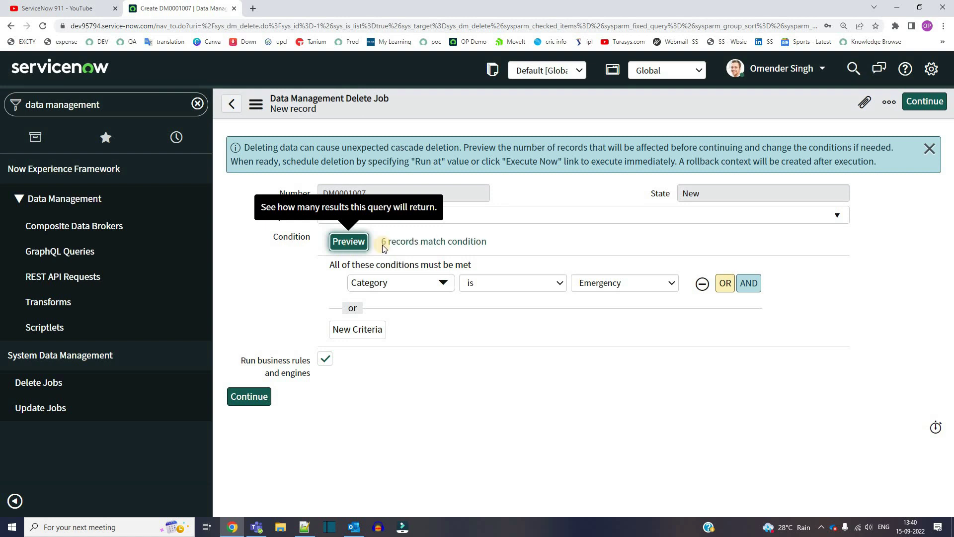
left_click(419, 245)
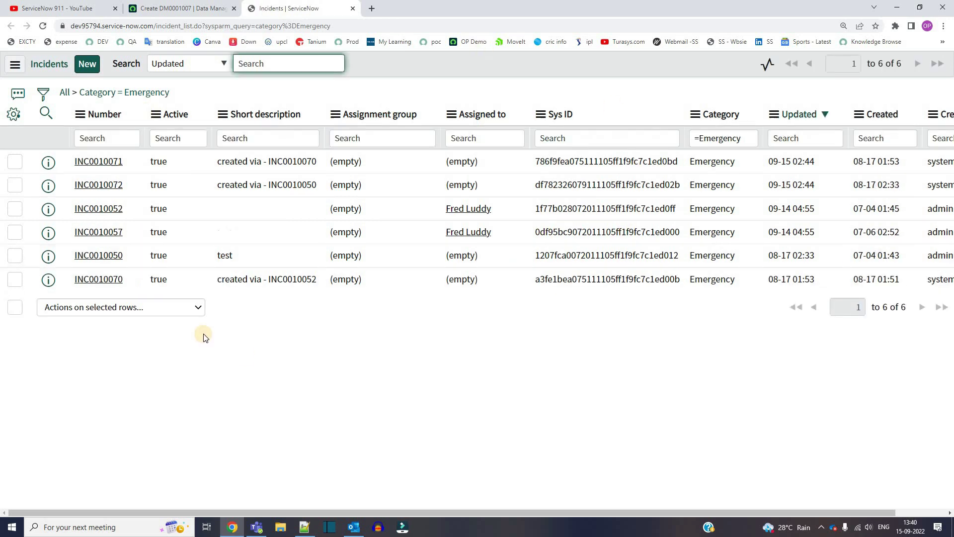
left_click(171, 8)
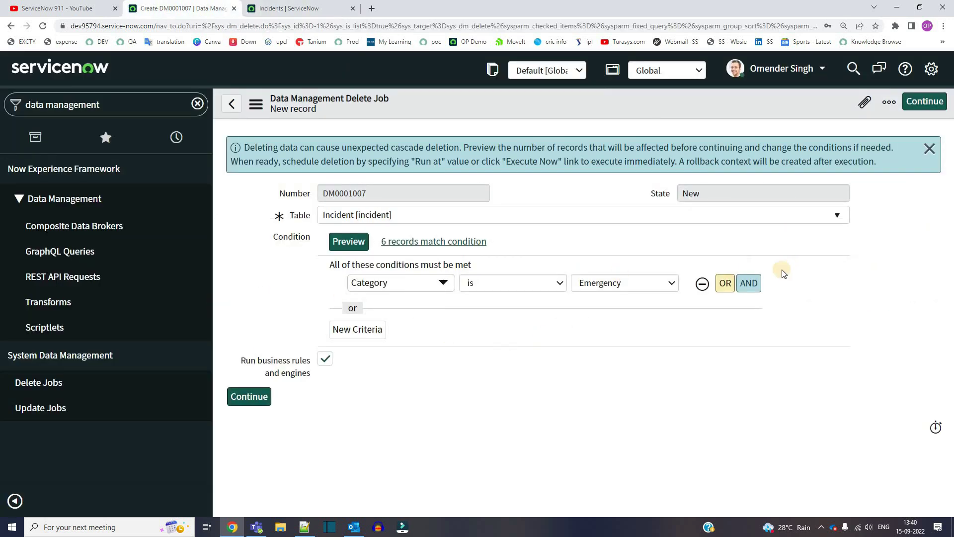
Save delete job DM0001007, leaving the Run at date empty.
left_click(246, 398)
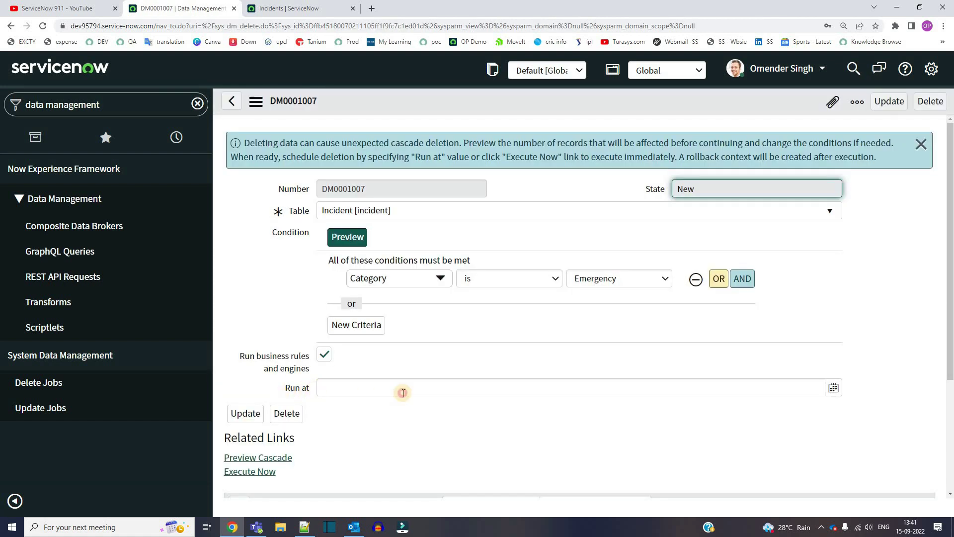
left_click(403, 392)
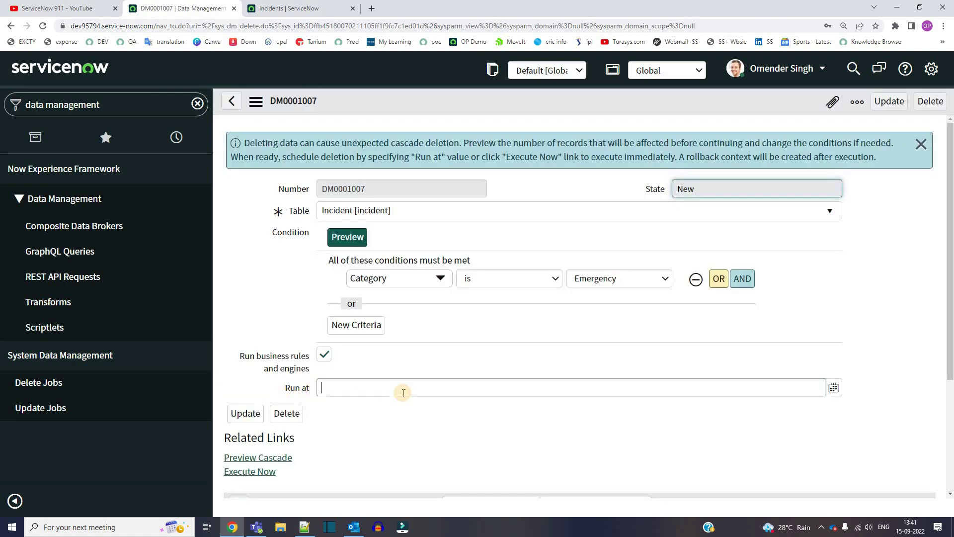
left_click(833, 390)
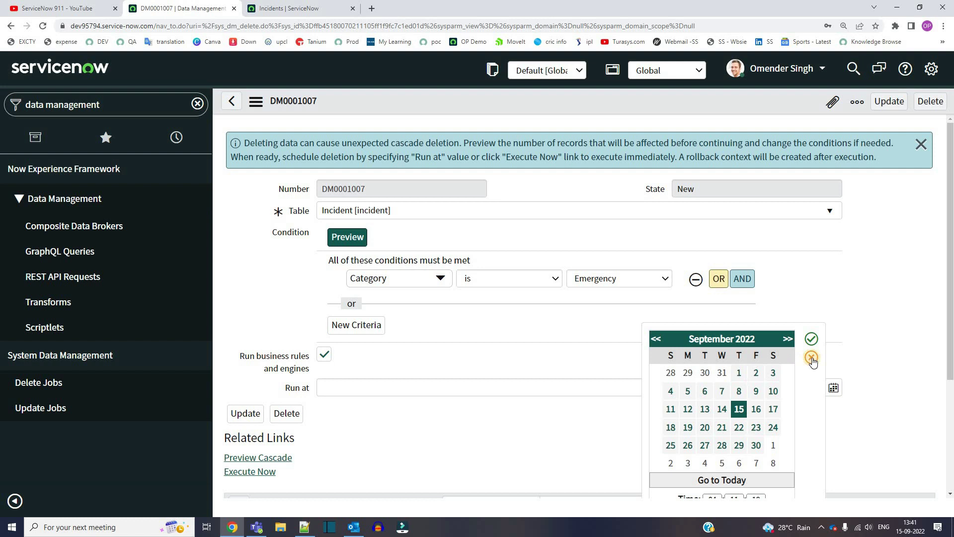
left_click(811, 357)
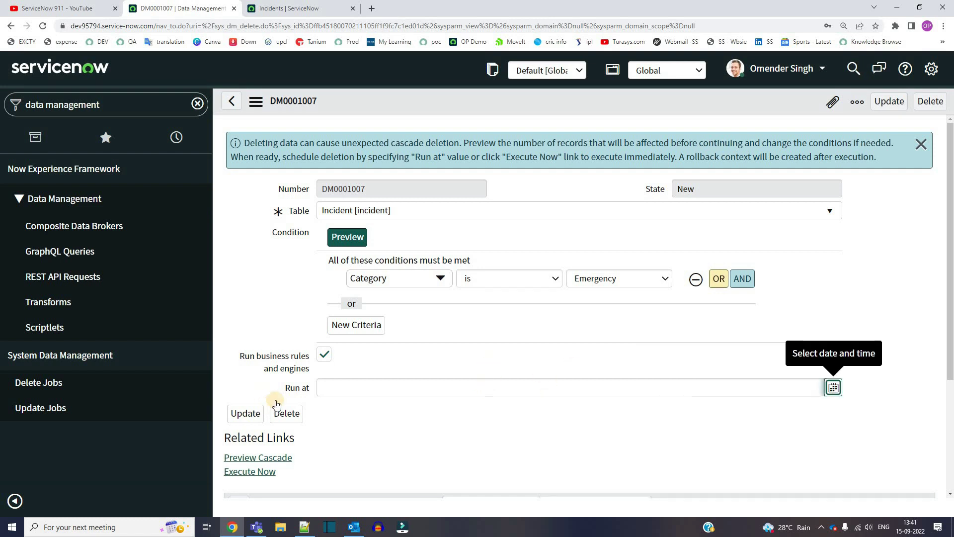
scroll(276, 403, "down", 3)
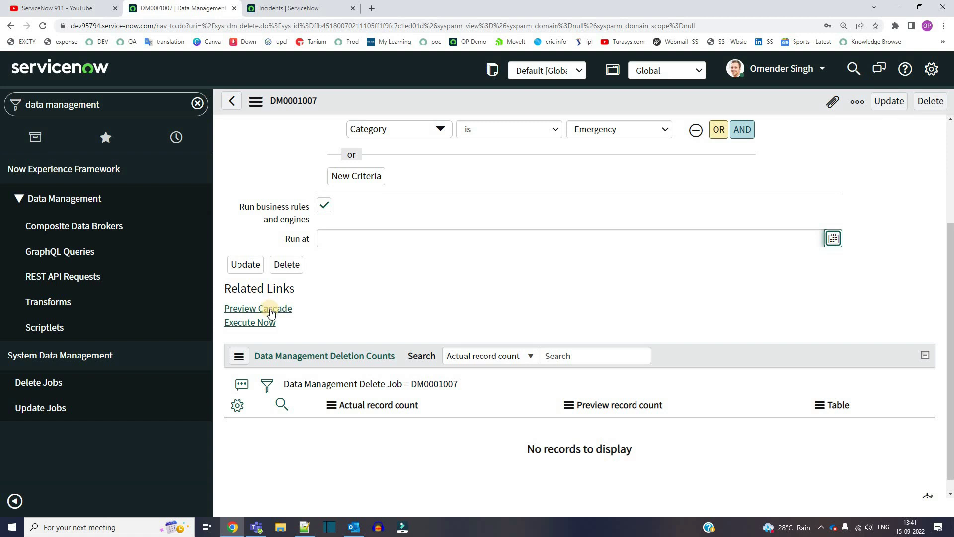
Preview the cascade: 6 incidents, 6 SLA breakdowns, 5 task SLAs, two CI records.
left_click(270, 308)
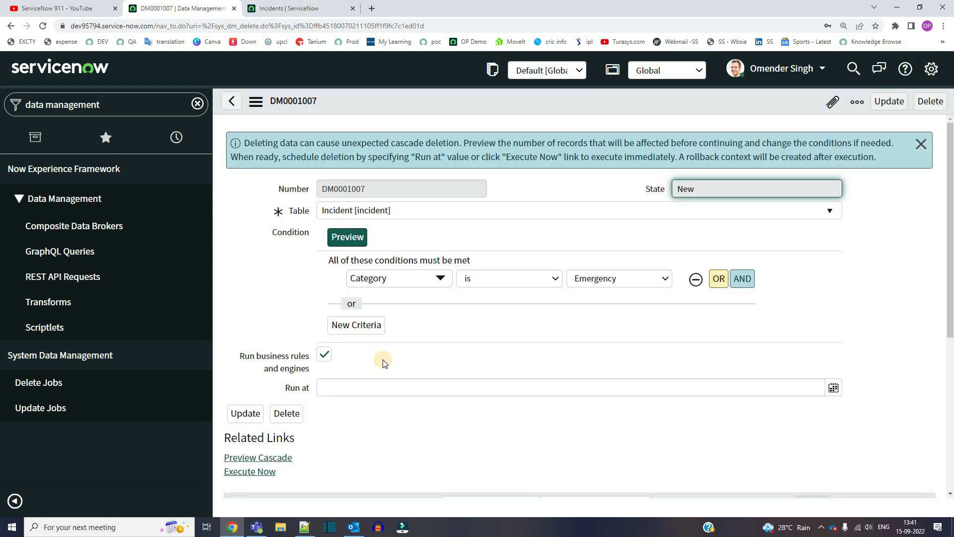
scroll(383, 362, "down", 5)
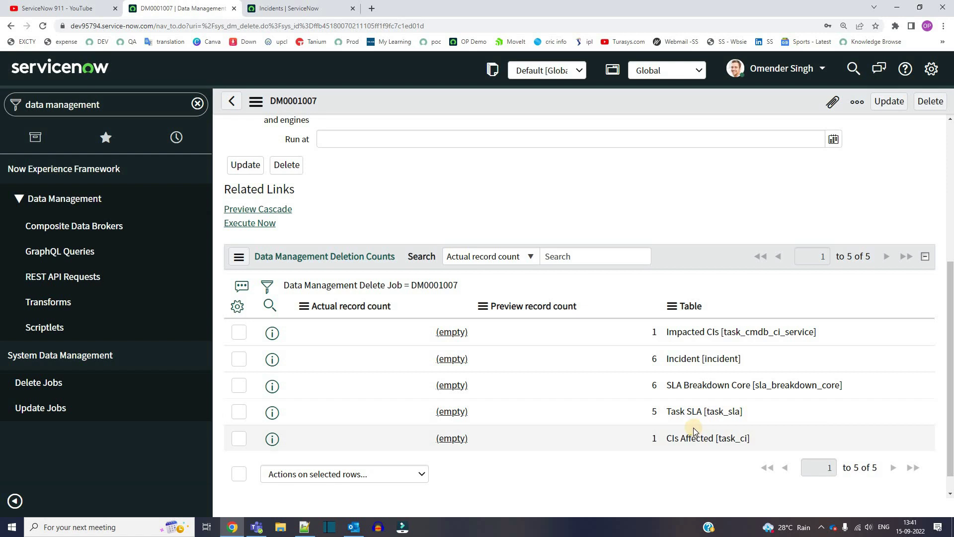
scroll(546, 323, "down", 1)
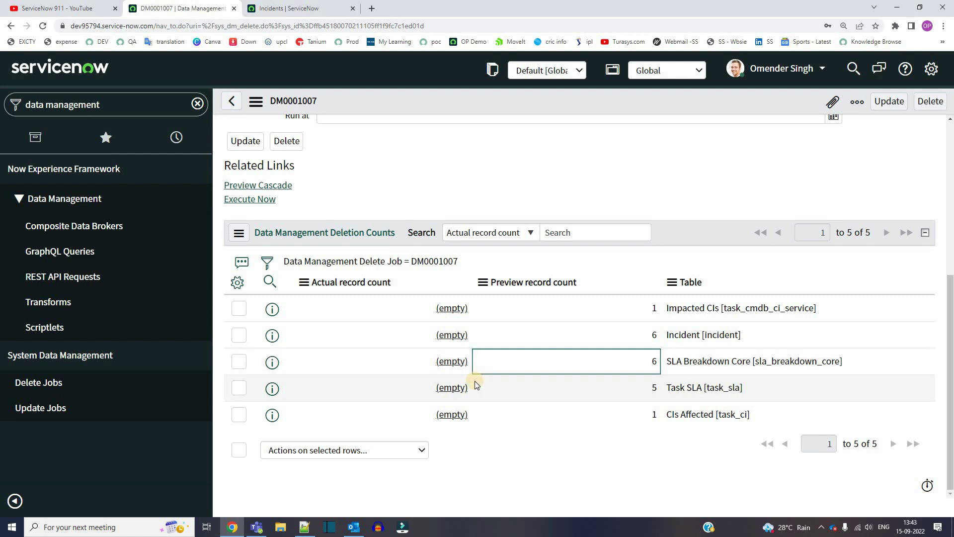
scroll(475, 381, "up", 1)
scroll(398, 348, "up", 5)
scroll(247, 304, "down", 4)
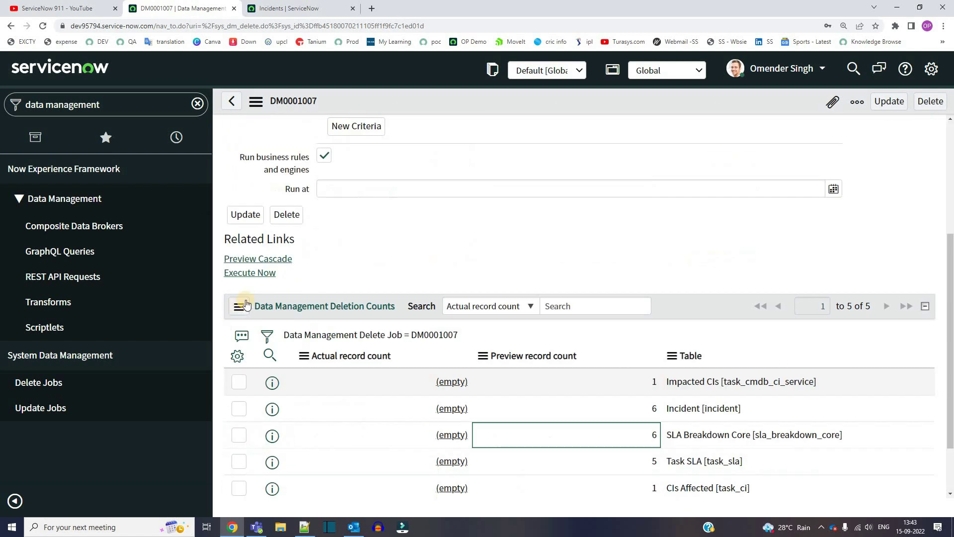
Execute delete job DM0001007 immediately and confirm it finishes with Success.
left_click(258, 273)
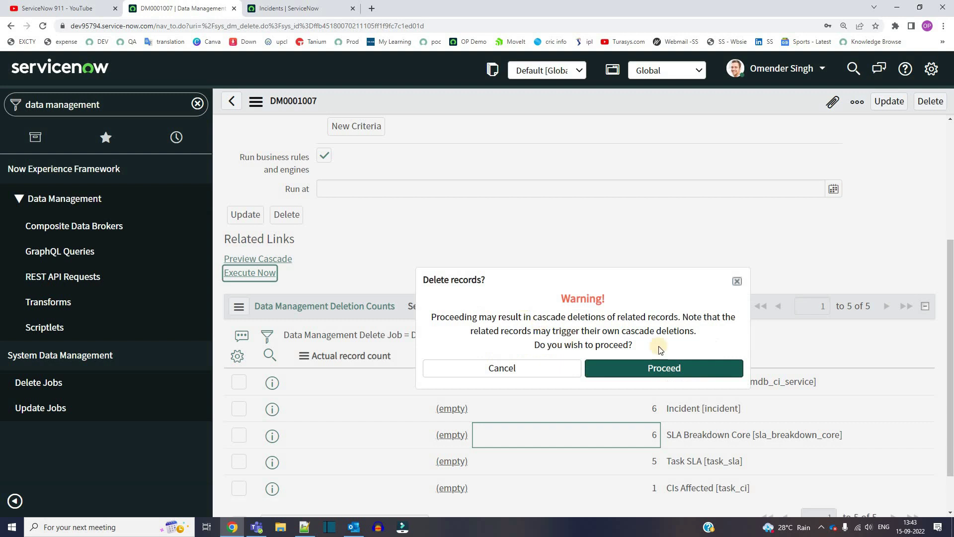
left_click(643, 372)
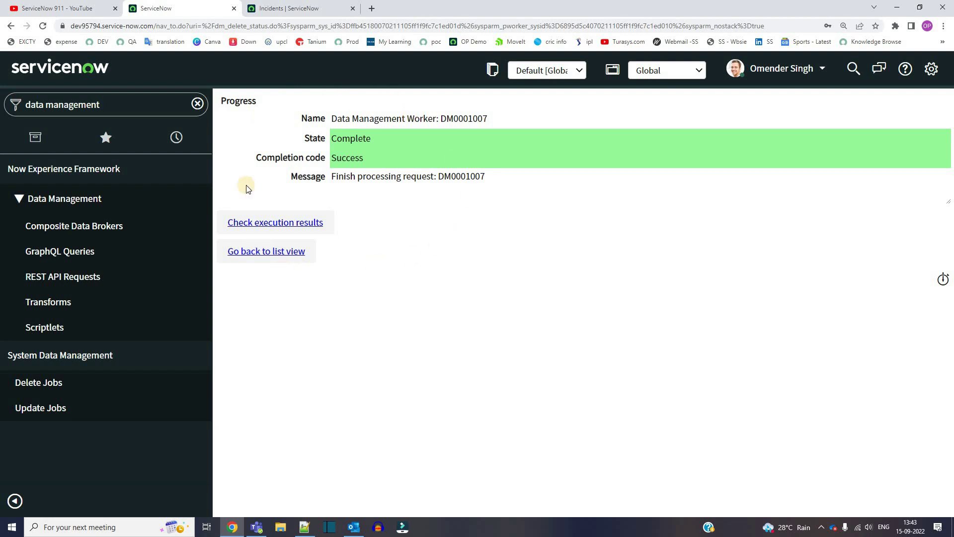
double_click(342, 155)
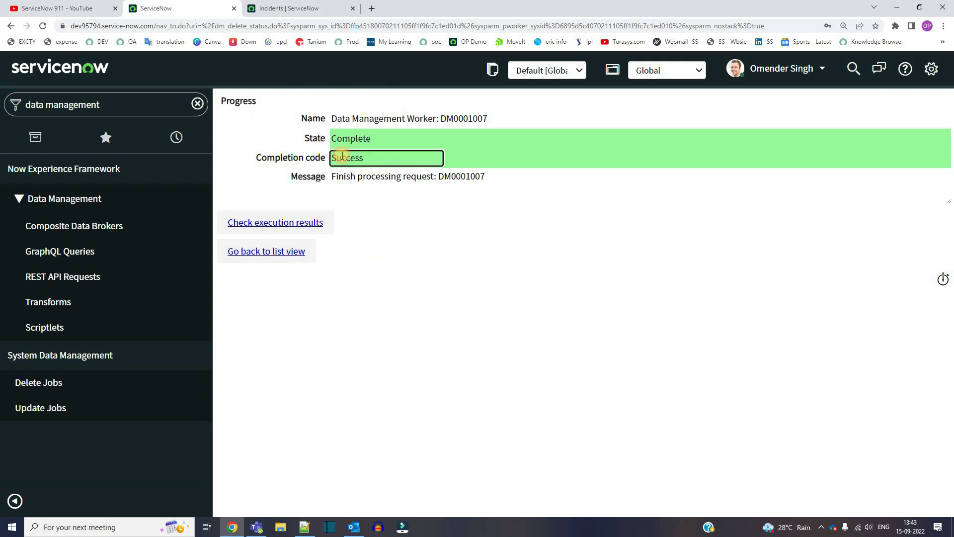
Check the execution results and reload the Emergency incident list, now showing no records.
left_click(274, 223)
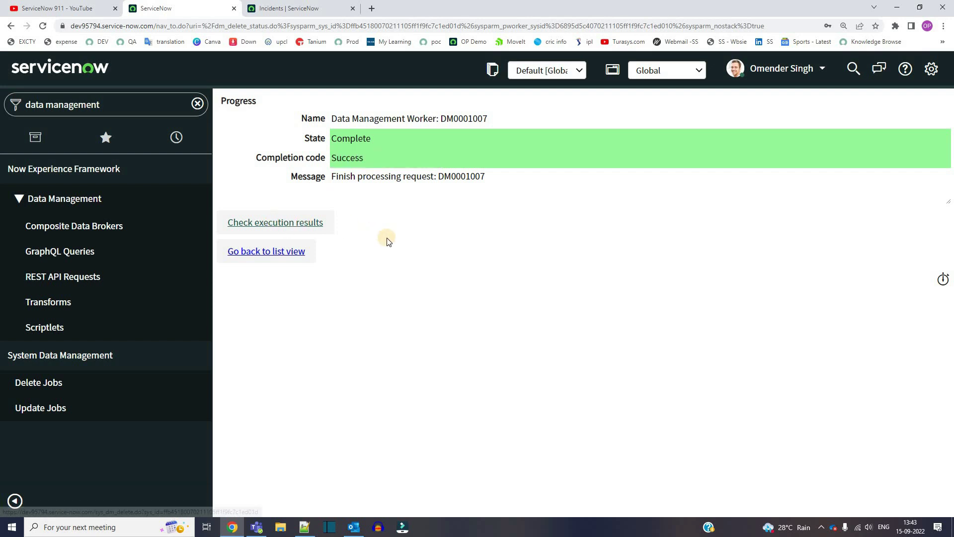
scroll(299, 372, "down", 5)
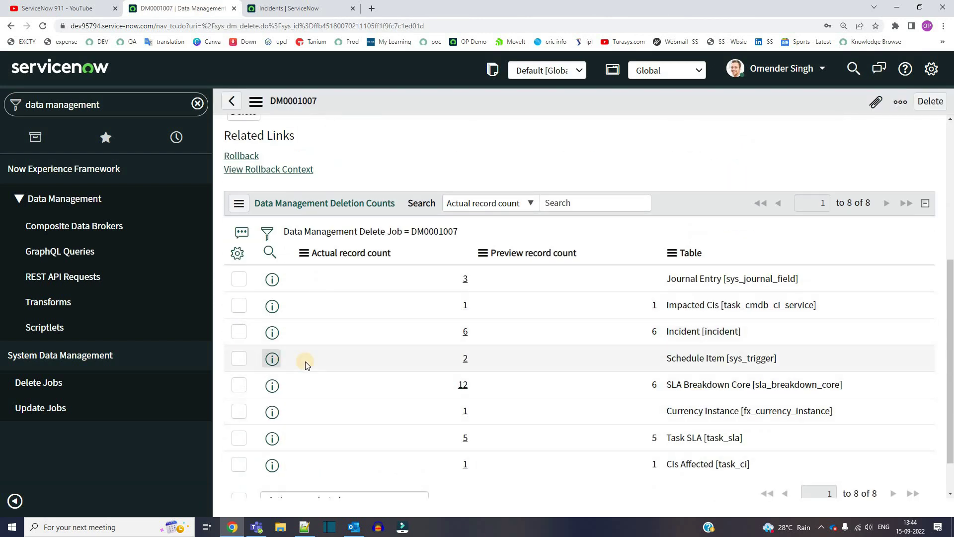
scroll(305, 361, "up", 5)
left_click(288, 9)
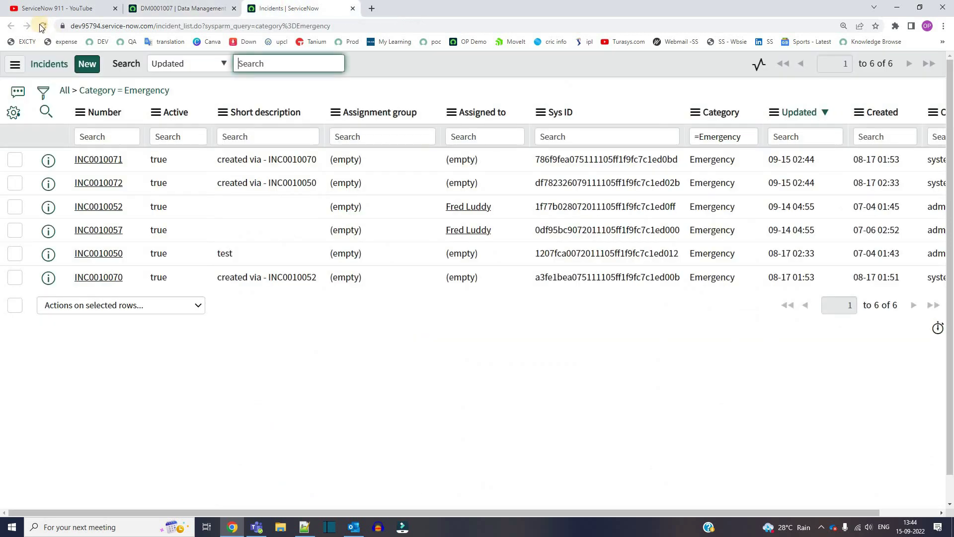
left_click(42, 26)
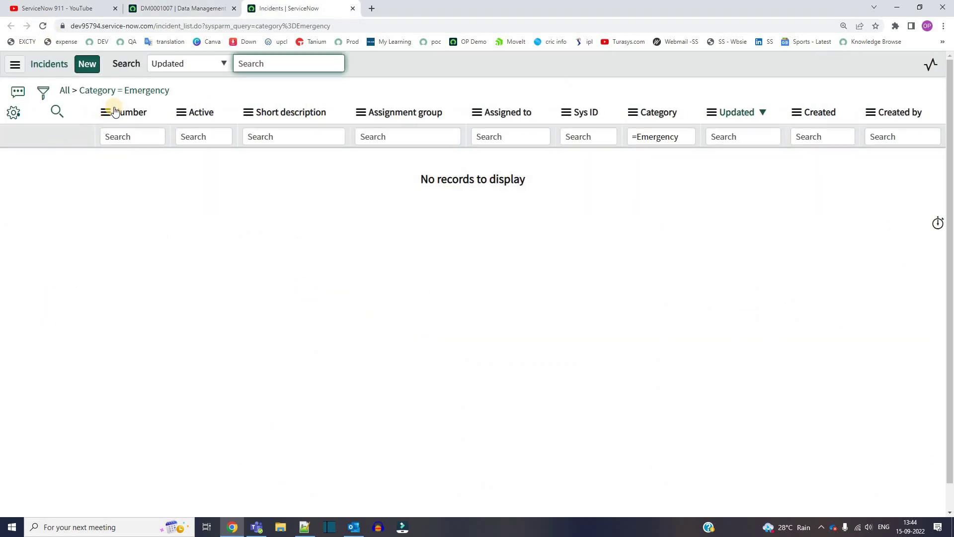
left_click(164, 8)
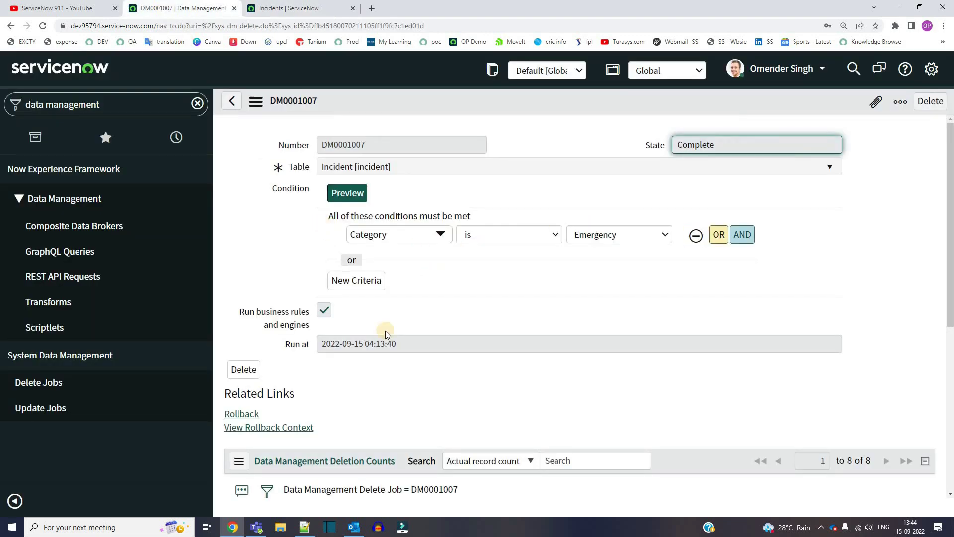
Roll back DM0001007, confirming until all steps succeed at 100%.
scroll(374, 343, "down", 2)
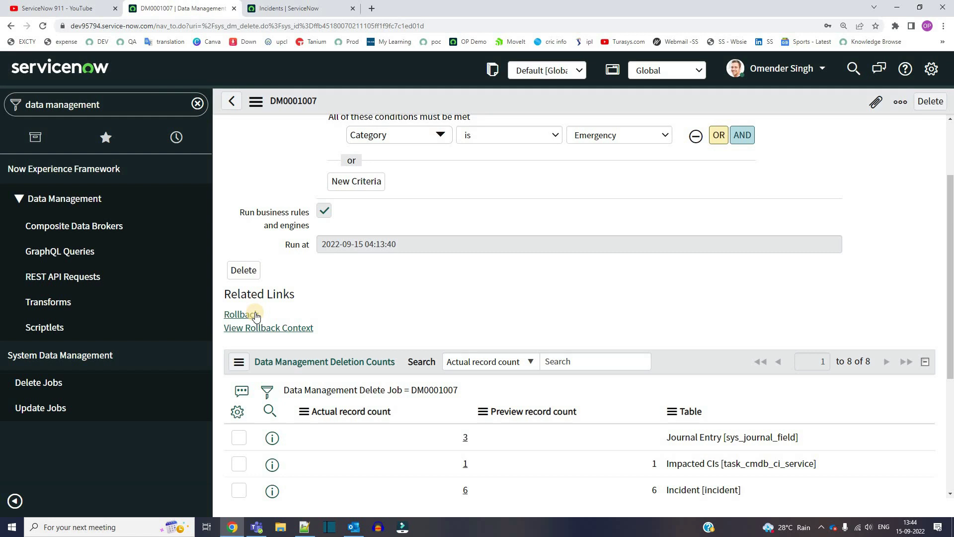
left_click(254, 313)
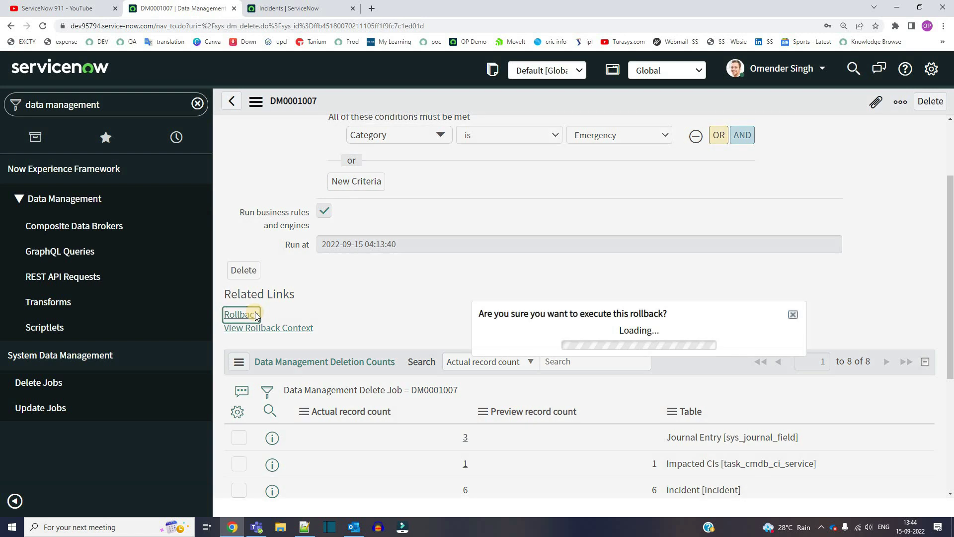
left_click(648, 336)
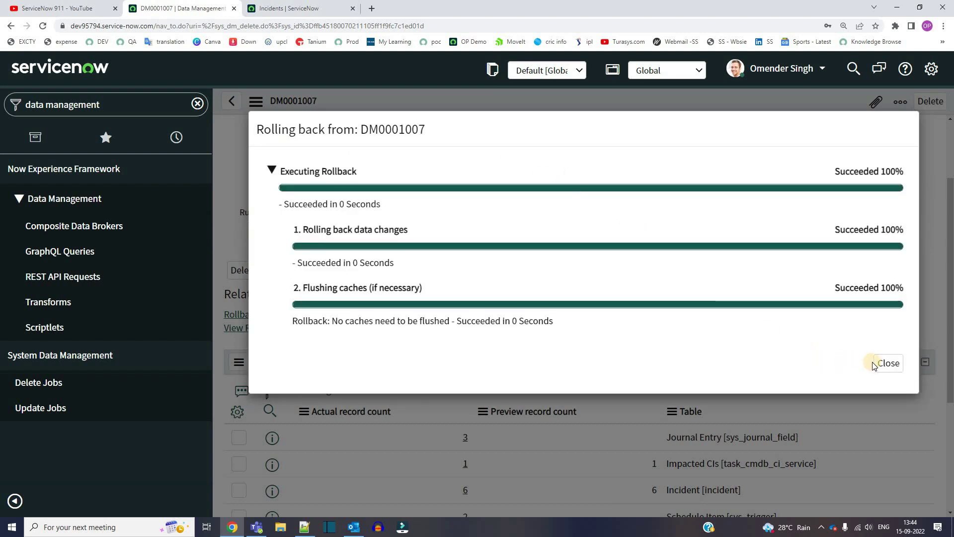
left_click(887, 364)
left_click(293, 7)
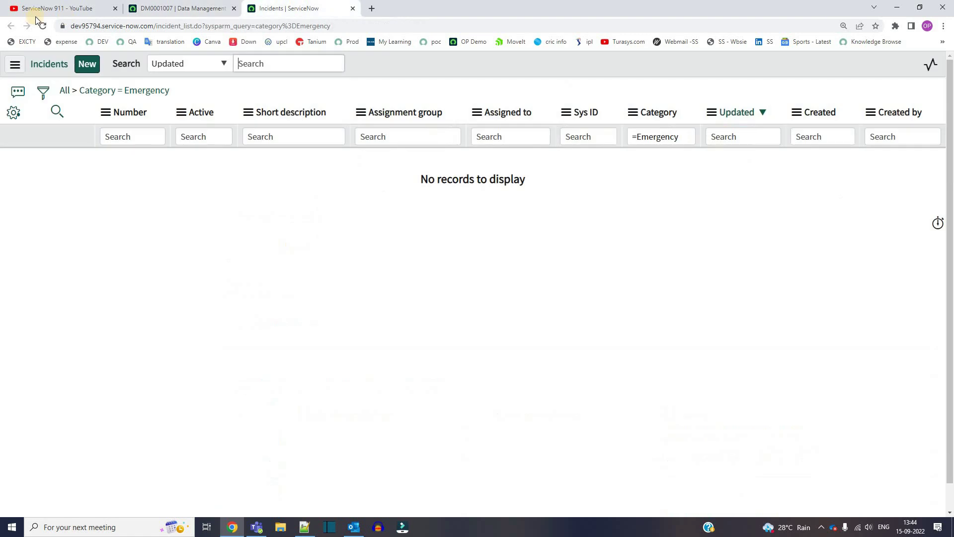
Reload the incident list to see six restored Emergency incidents and confirm DM0001007 reads Rolled Back.
left_click(42, 26)
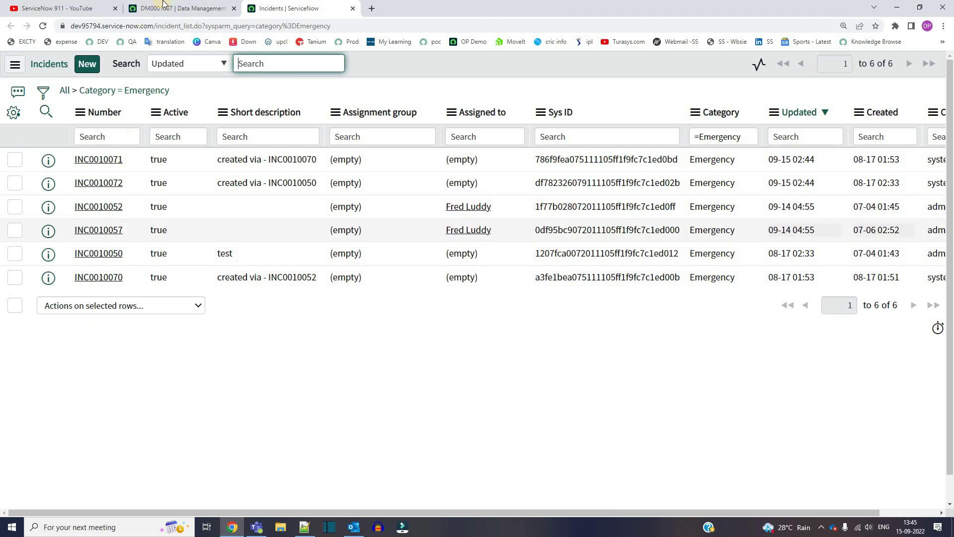
left_click(179, 10)
scroll(347, 241, "down", 1)
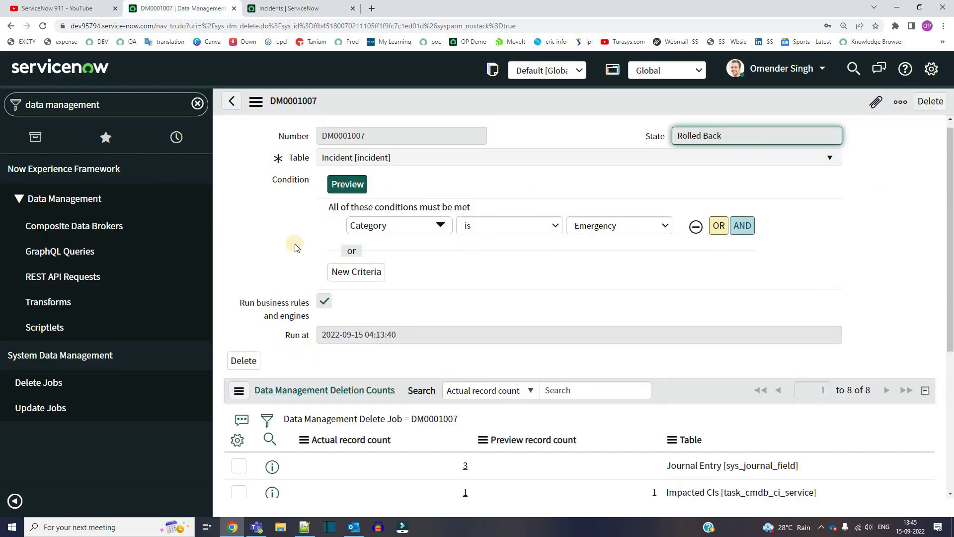
scroll(356, 329, "down", 5)
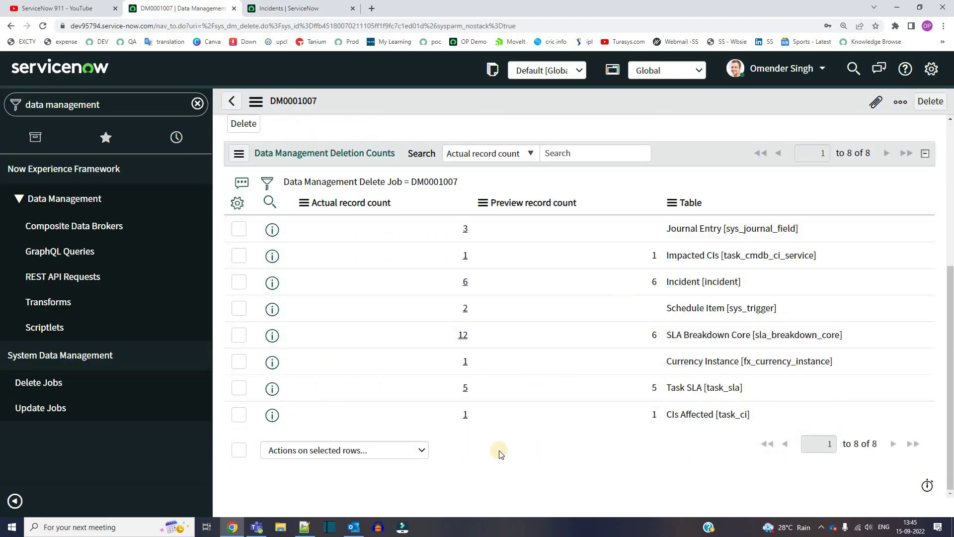
scroll(403, 426, "up", 2)
scroll(262, 350, "up", 3)
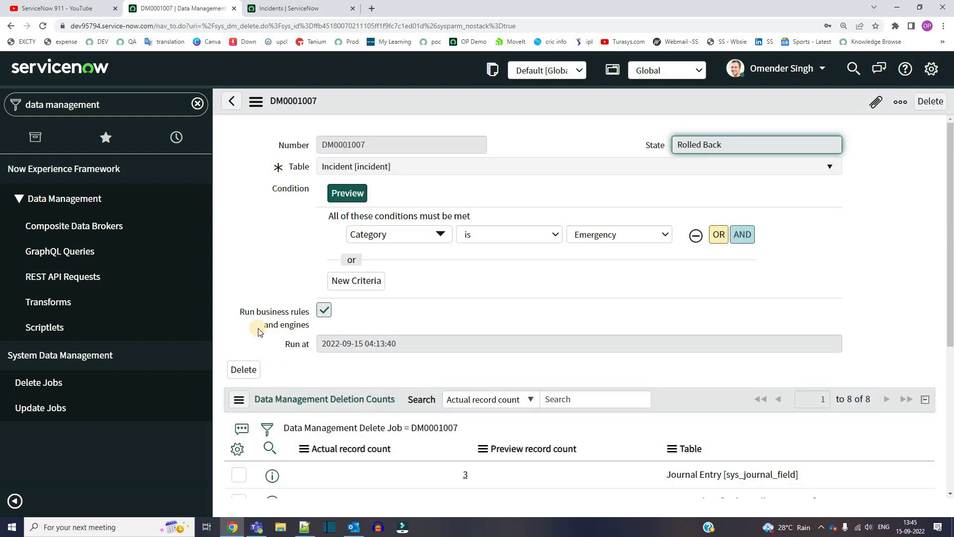
key("ctrl+Tab")
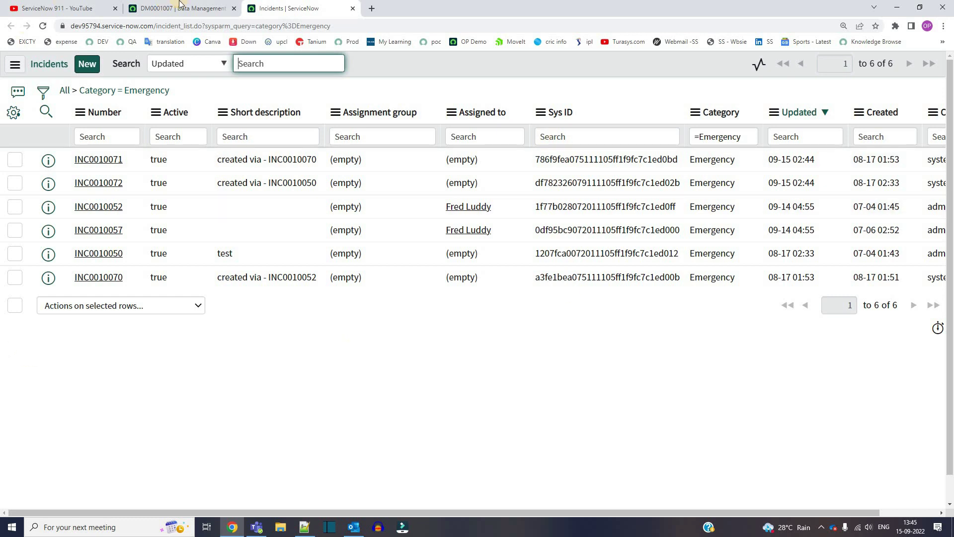
left_click(180, 3)
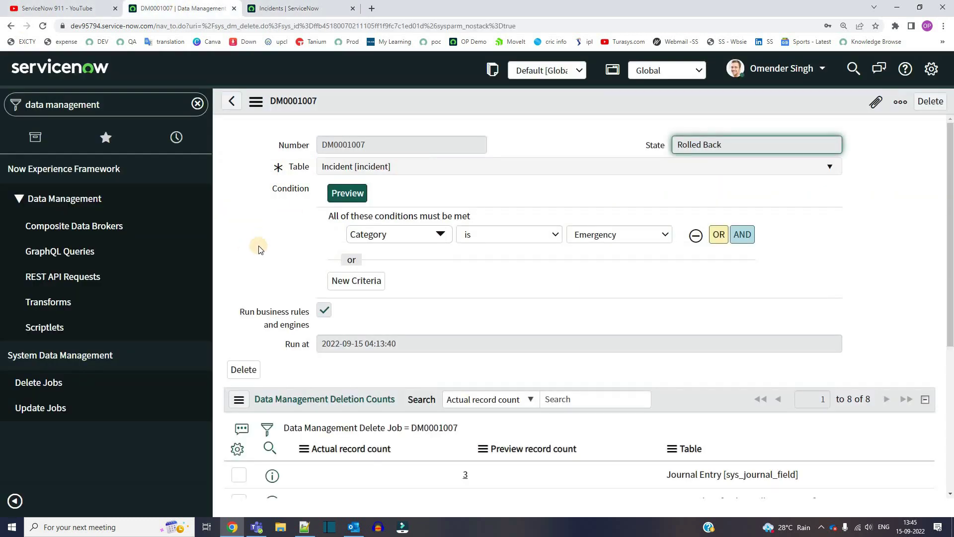